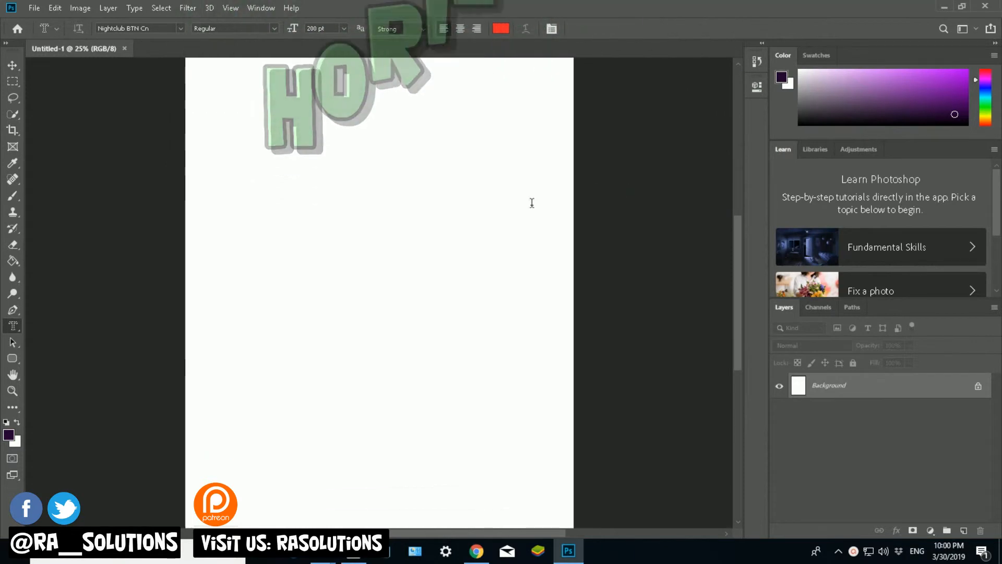
# Choose the Horizontal Type Mask Tool from the type tool group.
pyautogui.moveTo(736, 268)
pyautogui.mouseDown()
pyautogui.moveTo(731, 214)
pyautogui.moveTo(738, 290)
pyautogui.moveTo(736, 258)
pyautogui.mouseUp()
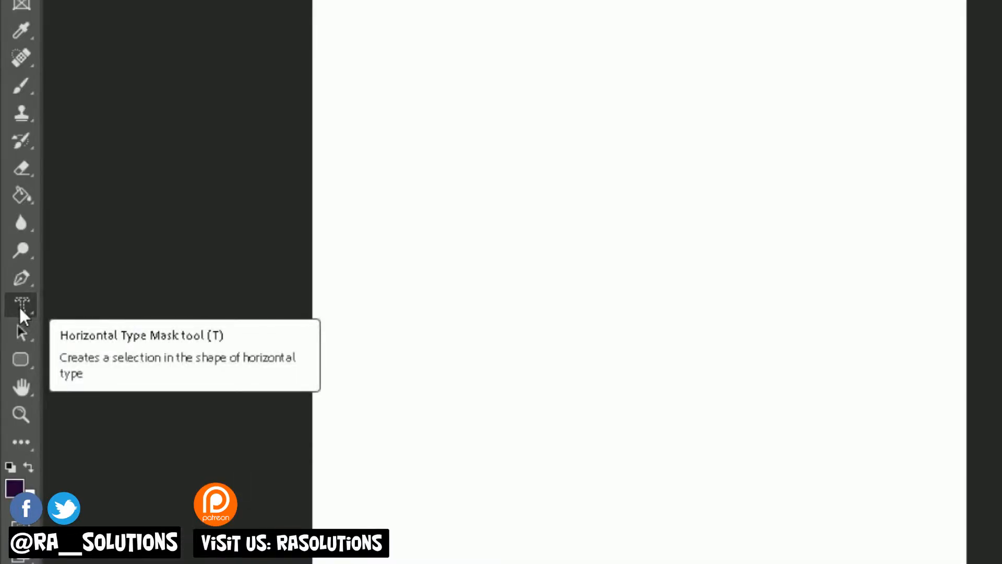
pyautogui.rightClick(19, 305)
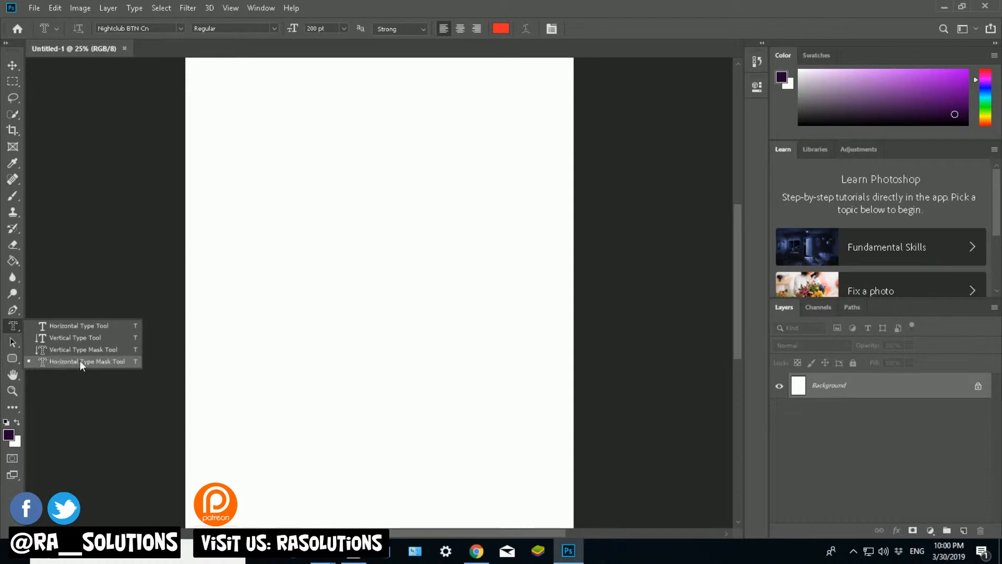
pyautogui.click(74, 359)
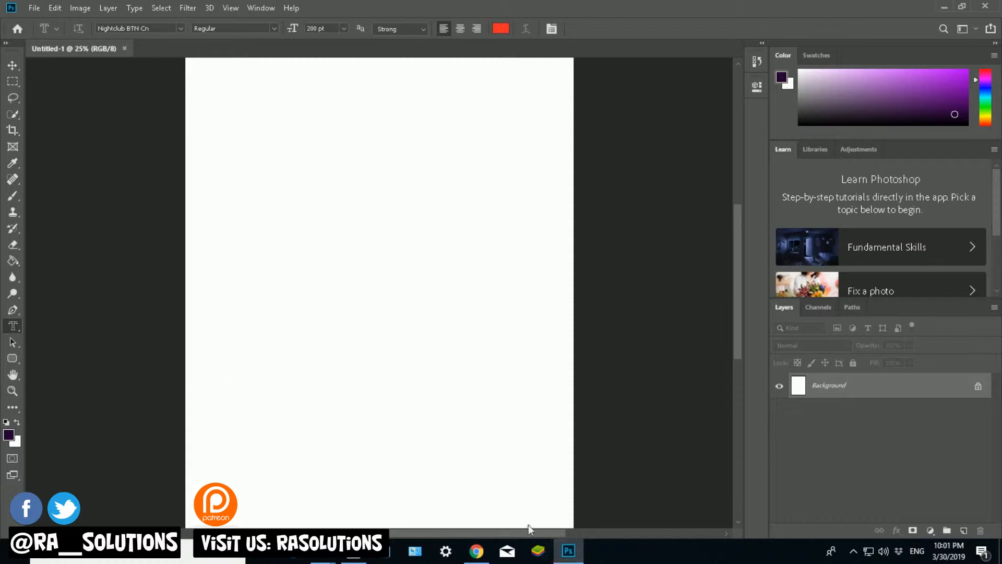
# Switch to Chrome and copy the enlarged close-up tiger face image from the Google image results.
pyautogui.click(476, 551)
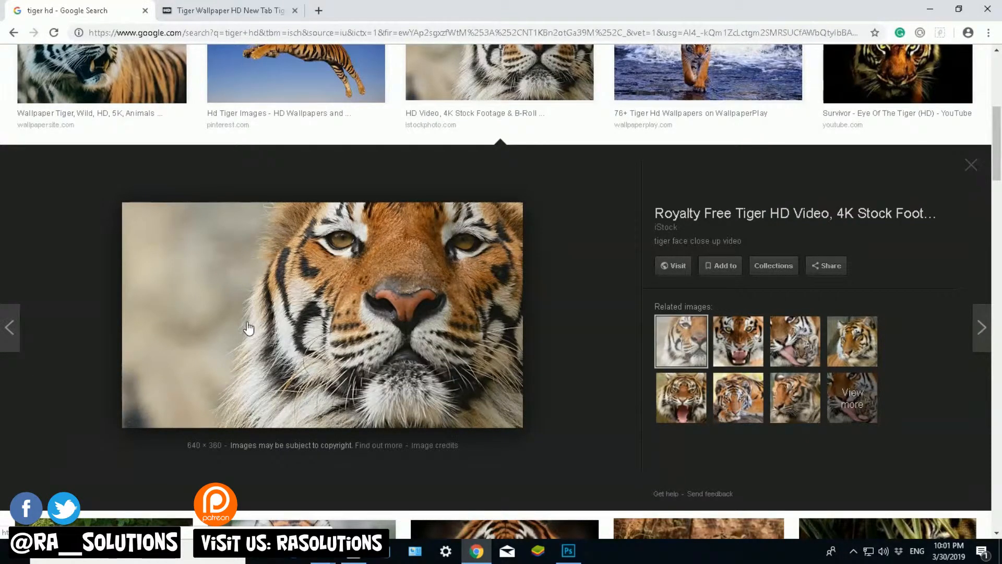
pyautogui.rightClick(281, 283)
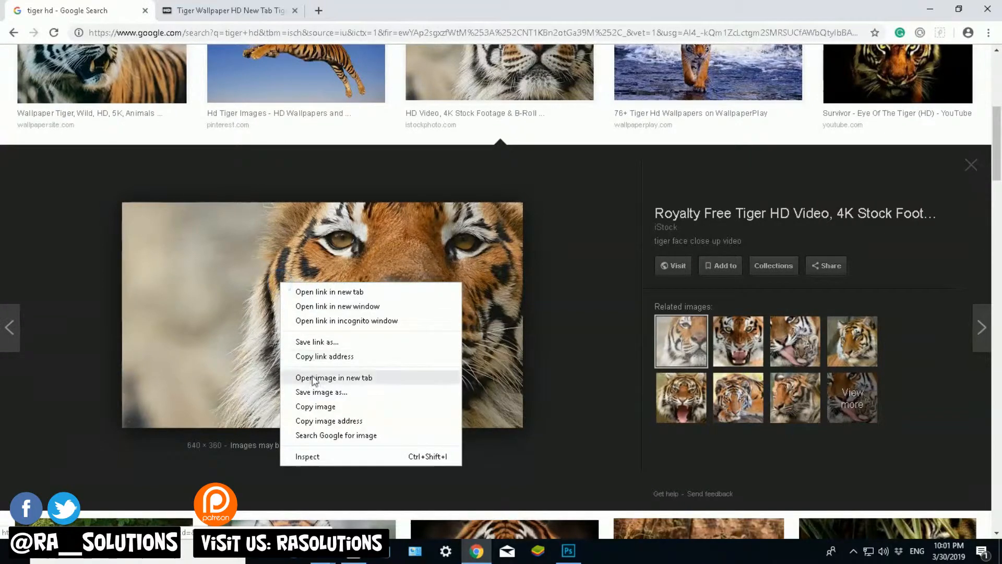
pyautogui.click(315, 406)
# Switch back to Photoshop and paste the copied tiger image into the Untitled-1 document with the Move tool active.
pyautogui.click(568, 551)
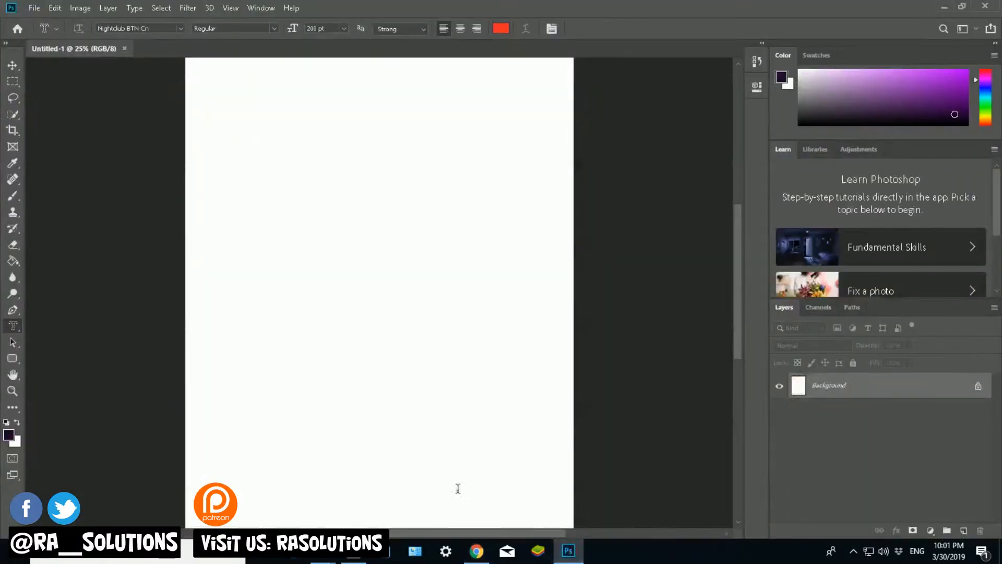
pyautogui.click(13, 65)
pyautogui.click(59, 10)
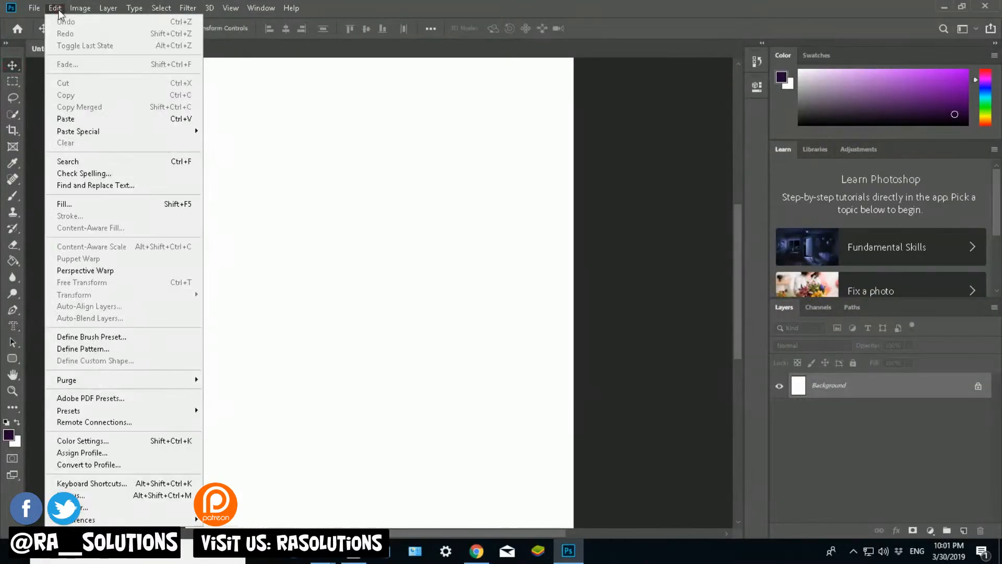
pyautogui.click(66, 122)
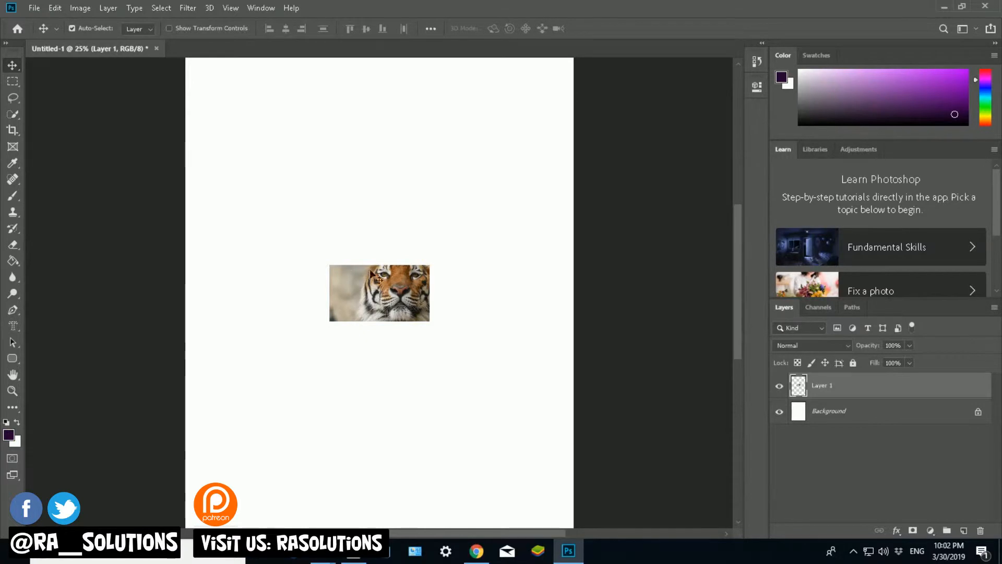
# Scale the pasted tiger image proportionally to about 384% so it spans the full page width.
pyautogui.click(54, 8)
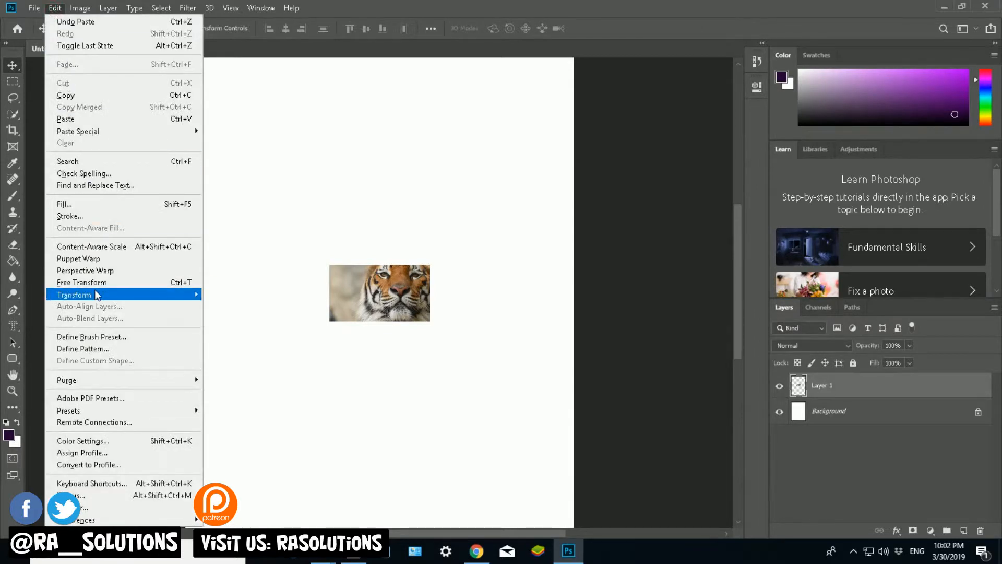
pyautogui.moveTo(111, 297)
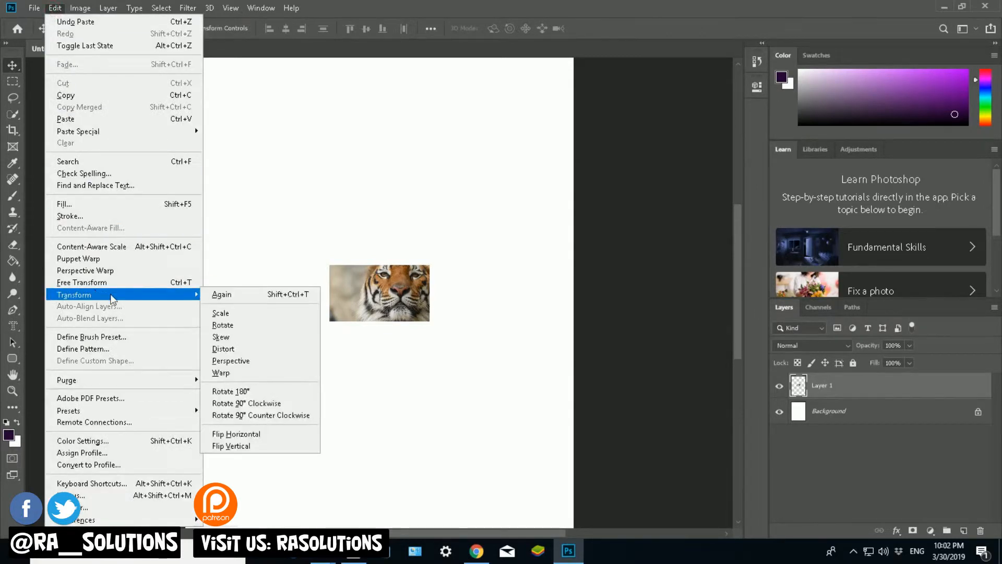
pyautogui.click(241, 313)
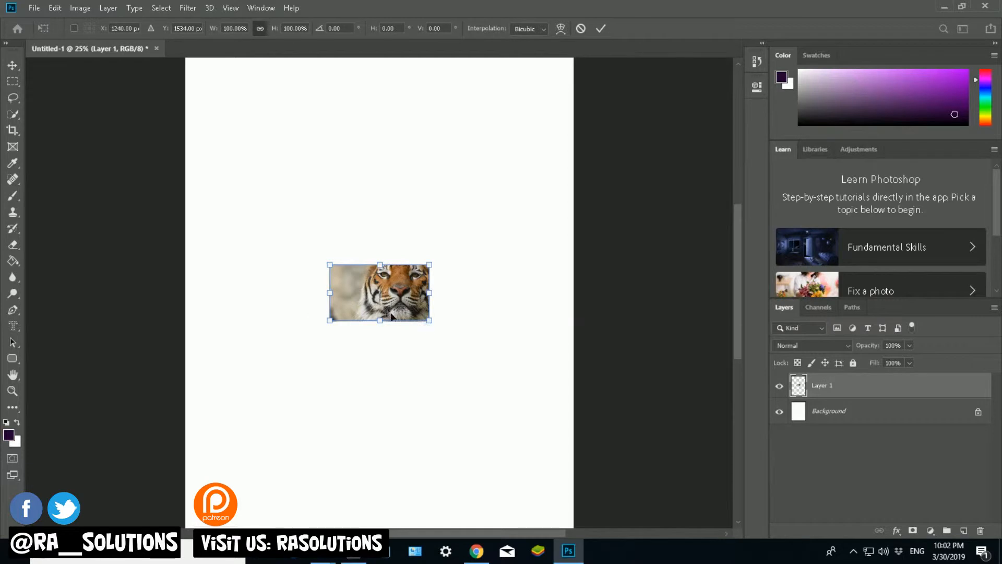
pyautogui.moveTo(429, 321); pyautogui.dragTo(566, 400)
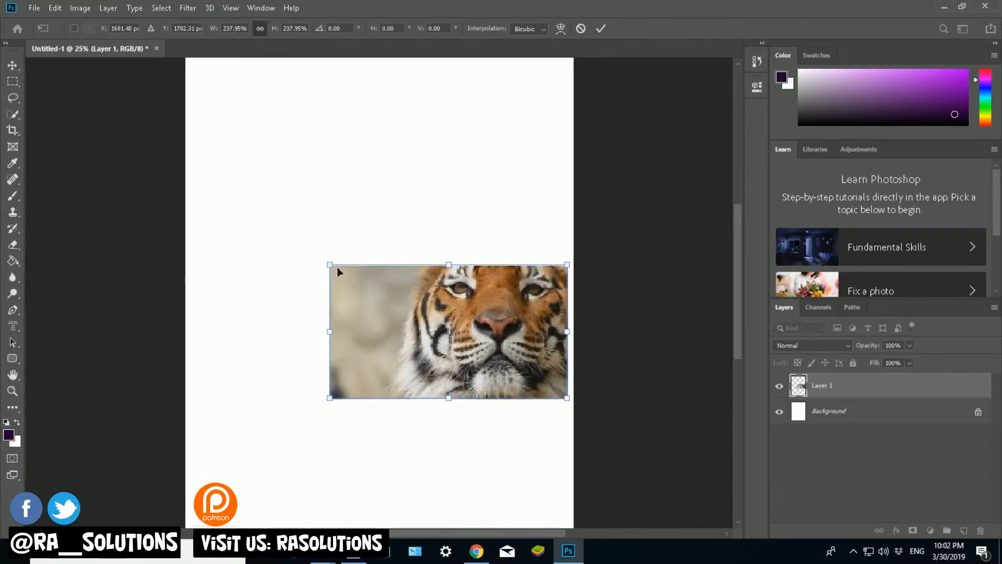
pyautogui.moveTo(330, 266); pyautogui.dragTo(204, 164)
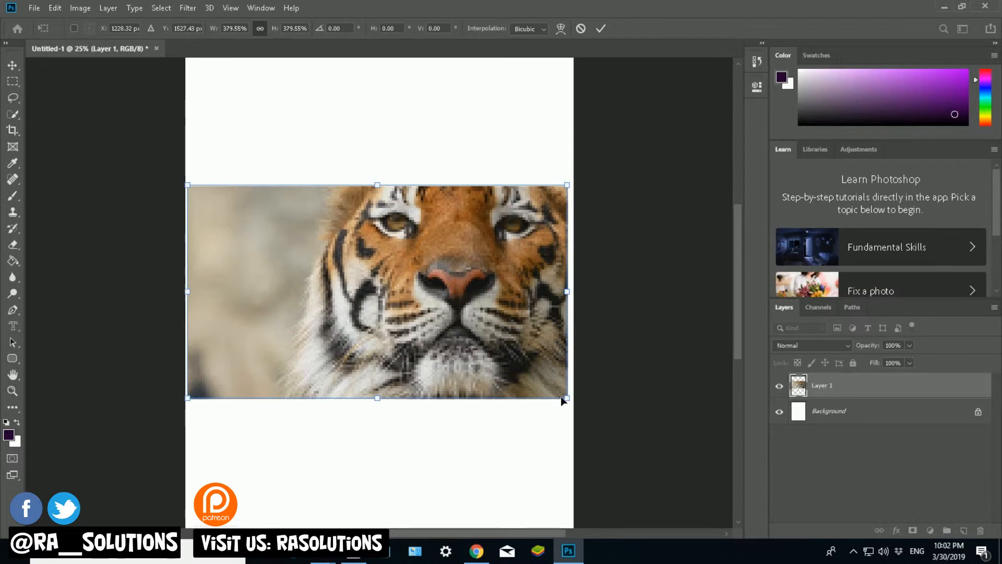
pyautogui.moveTo(563, 400); pyautogui.dragTo(572, 401)
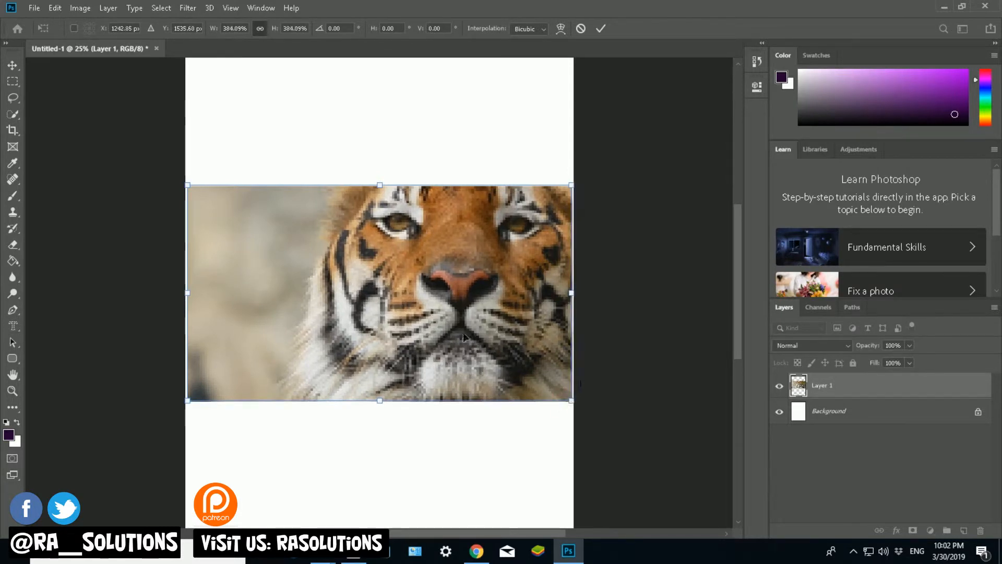
pyautogui.press('Return')
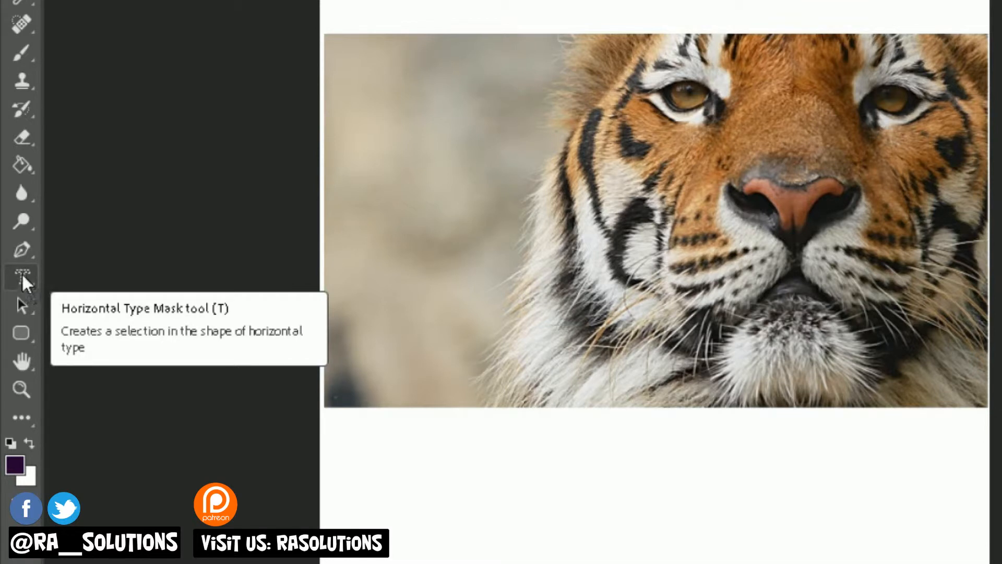
# Draw a Horizontal Type Mask text frame across the lower half of the tiger image and clear its placeholder text.
pyautogui.rightClick(23, 279)
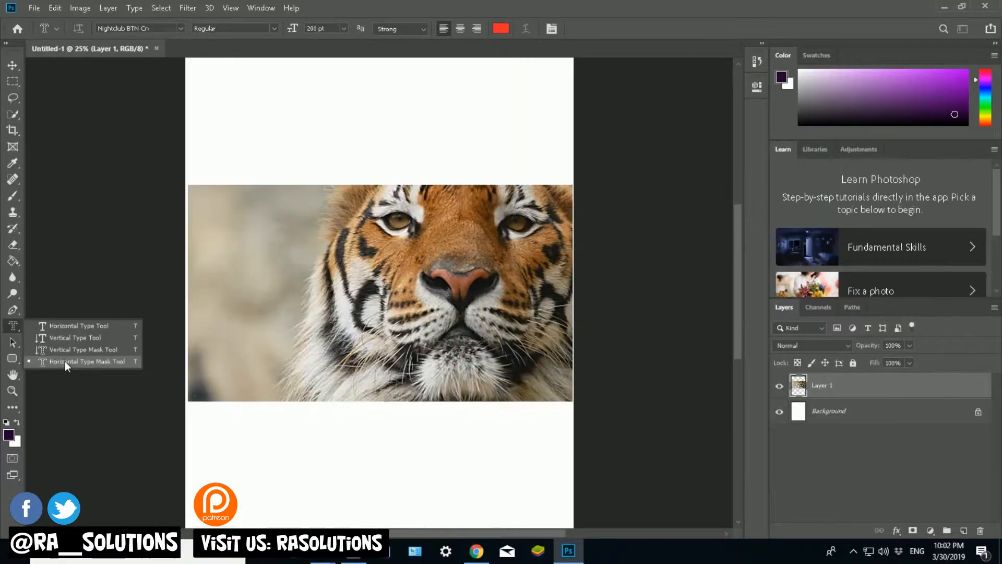
pyautogui.click(111, 338)
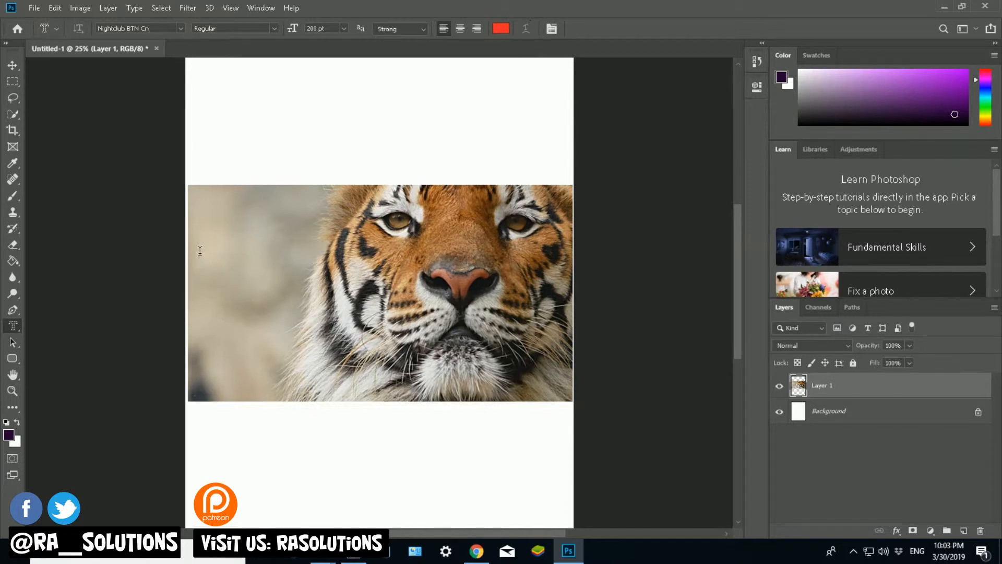
pyautogui.moveTo(200, 253); pyautogui.dragTo(563, 374)
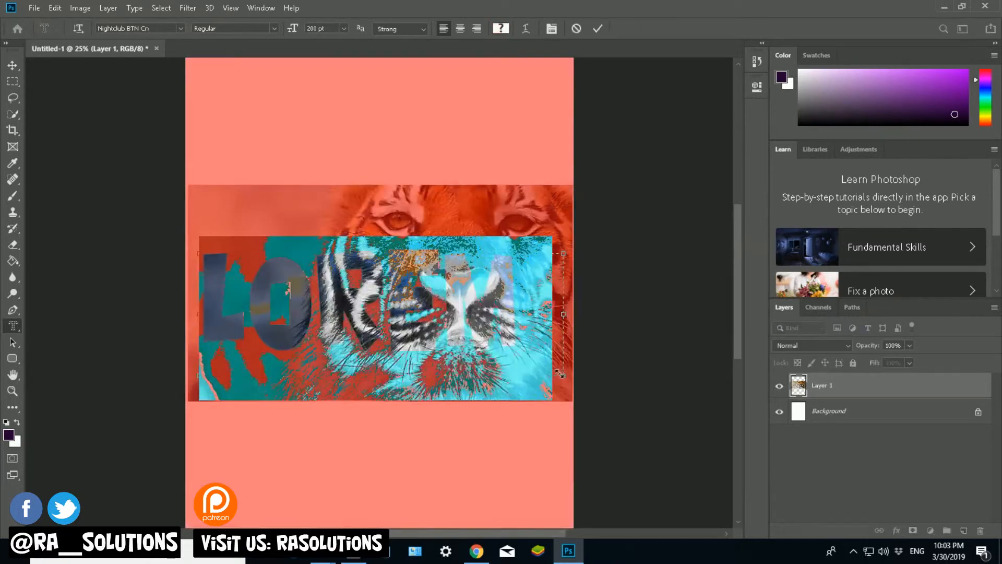
pyautogui.press('BackSpace')
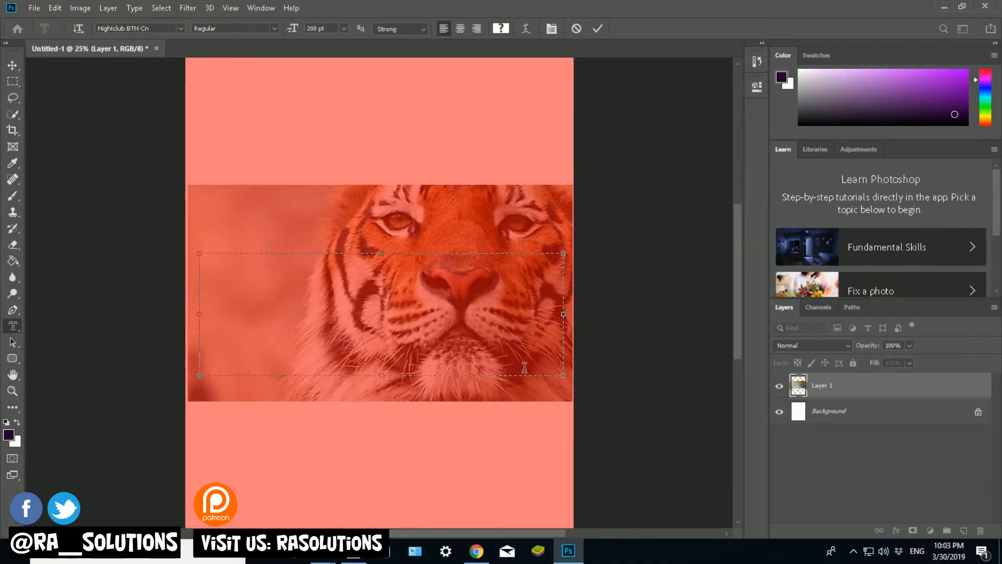
pyautogui.write('Ti')
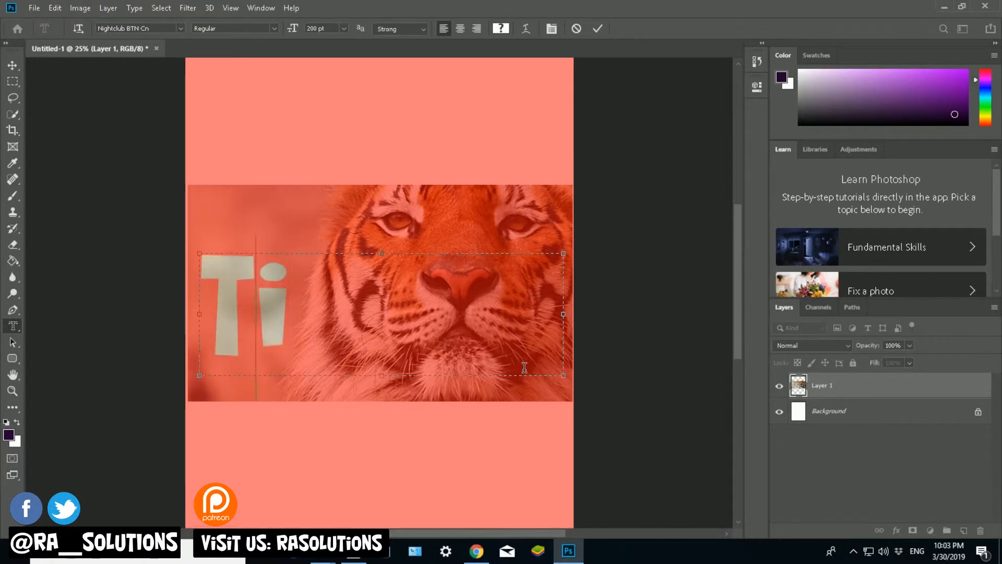
pyautogui.press('BackSpace')
pyautogui.press('BackSpace')
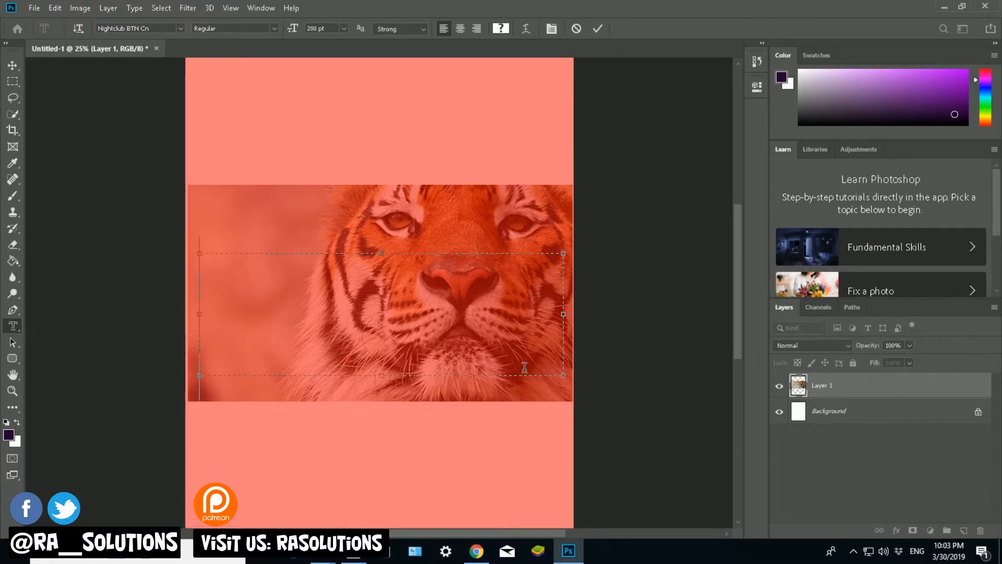
pyautogui.write('RIGE')
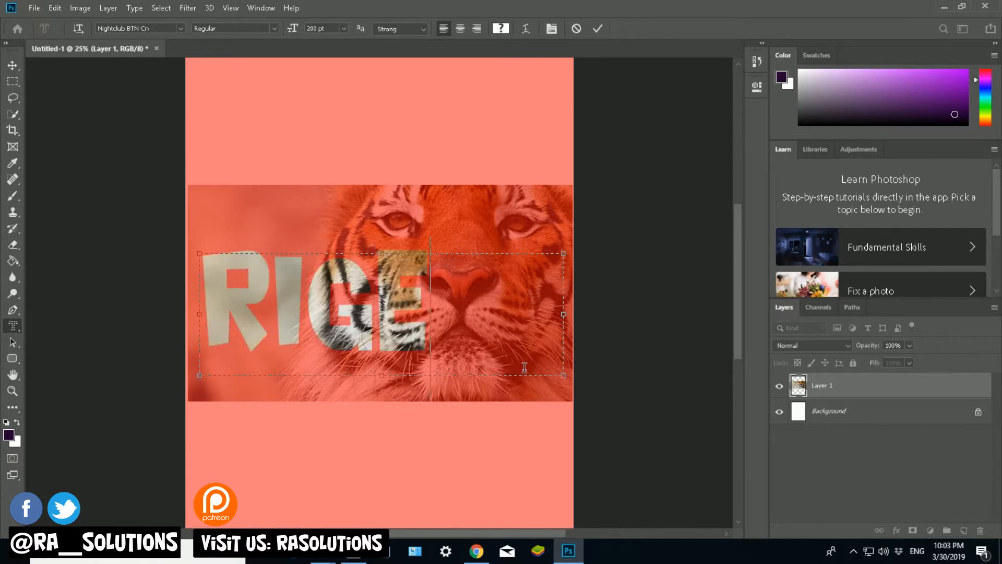
pyautogui.write('R')
pyautogui.press('BackSpace')
pyautogui.press('BackSpace')
pyautogui.press('BackSpace')
pyautogui.press('BackSpace')
pyautogui.press('BackSpace')
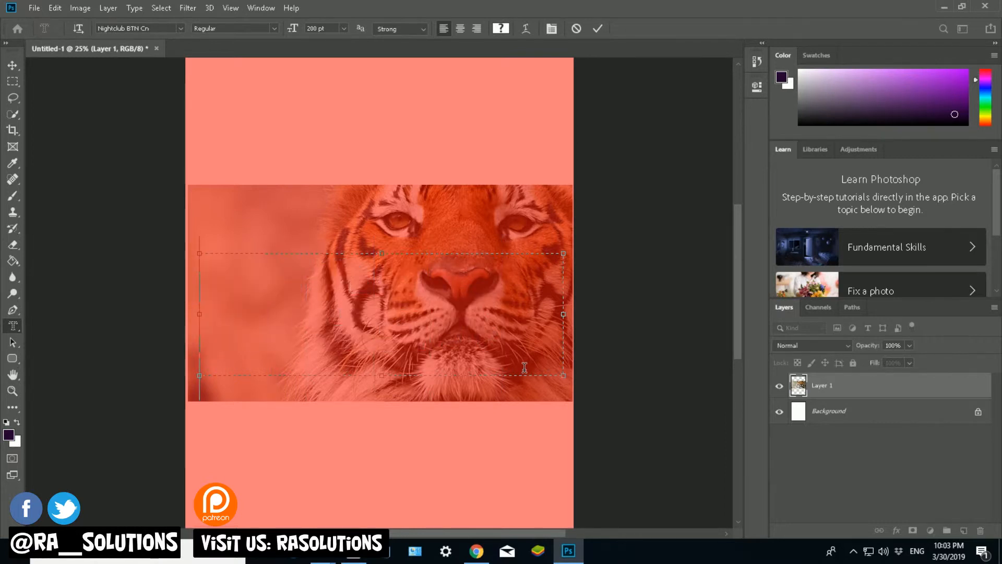
# Enter TIGER as the mask text over the tiger image and center-align it in the frame.
pyautogui.write('TI')
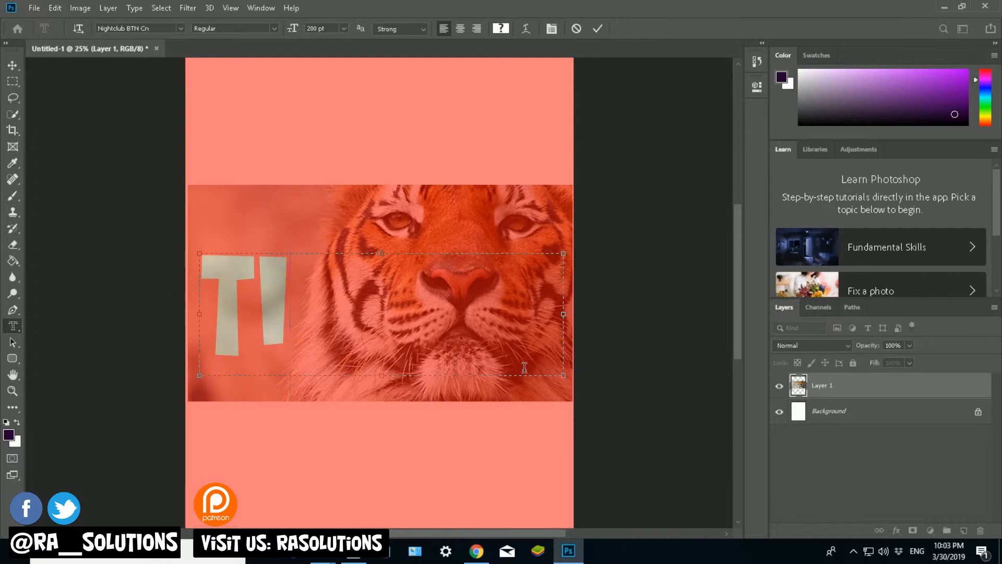
pyautogui.write('GER')
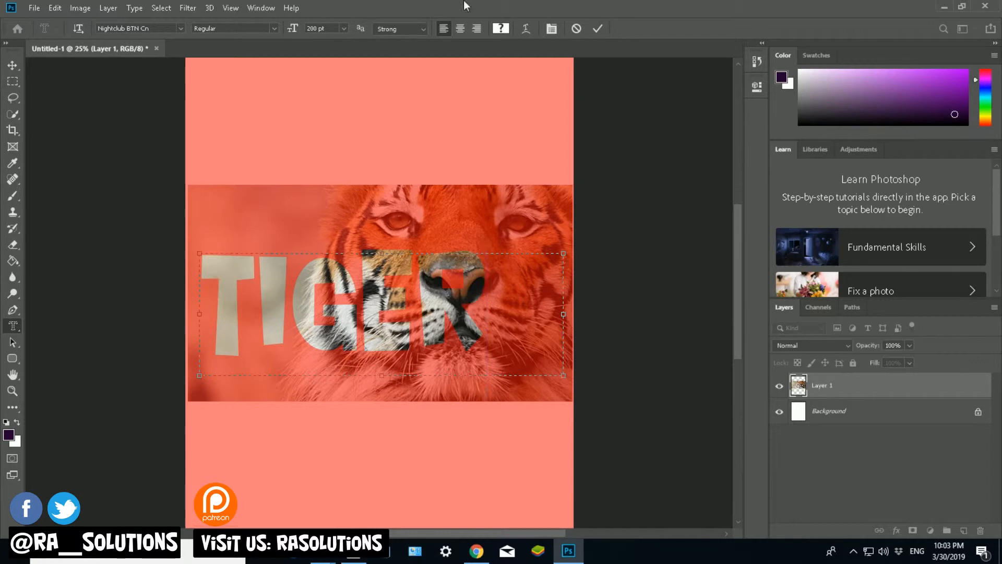
pyautogui.click(462, 33)
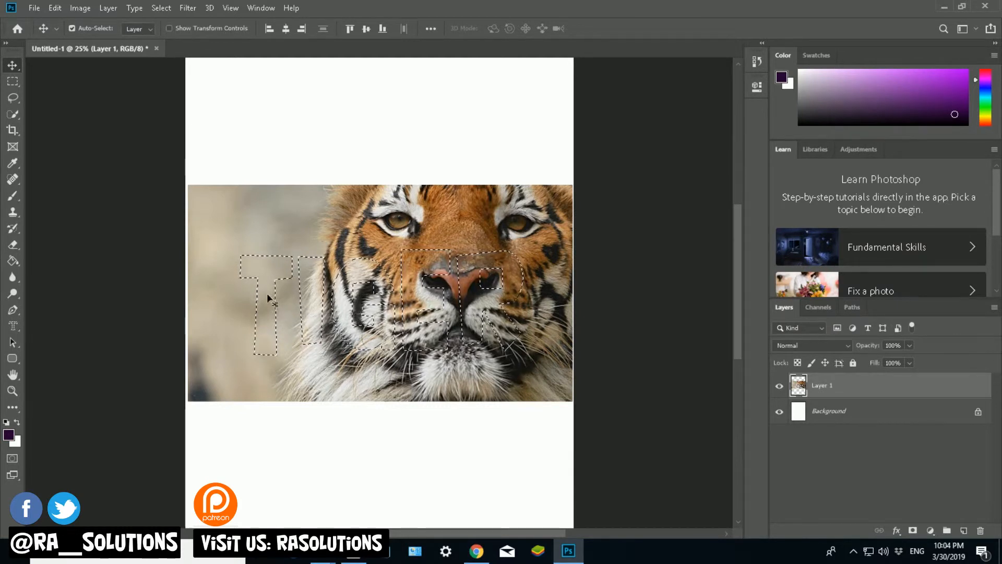
# Move the TIGER-shaped cut-out above the photo, and marquee-select and delete the rest of the tiger image below it.
pyautogui.moveTo(266, 295); pyautogui.dragTo(264, 120)
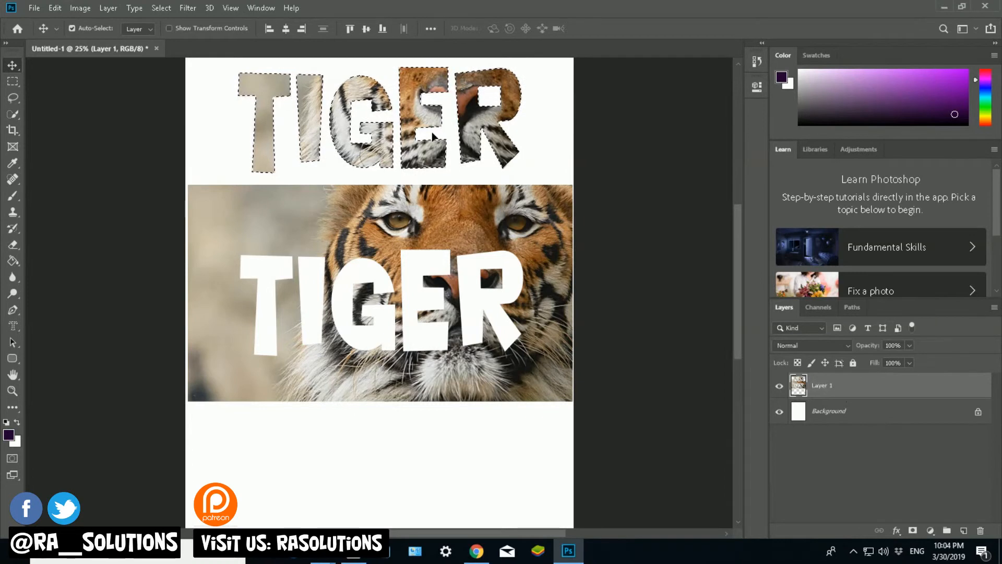
pyautogui.click(13, 81)
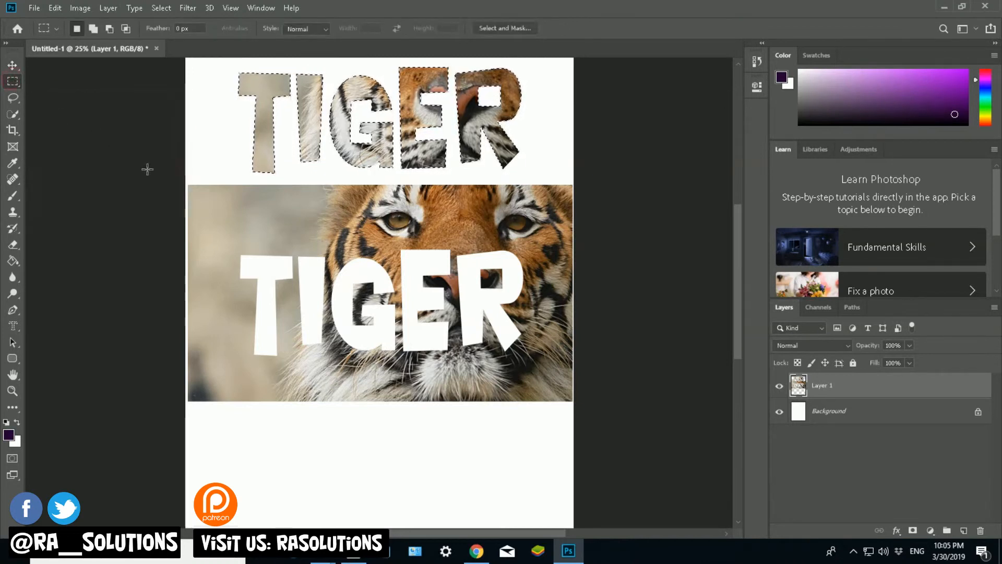
pyautogui.moveTo(174, 188); pyautogui.dragTo(581, 459)
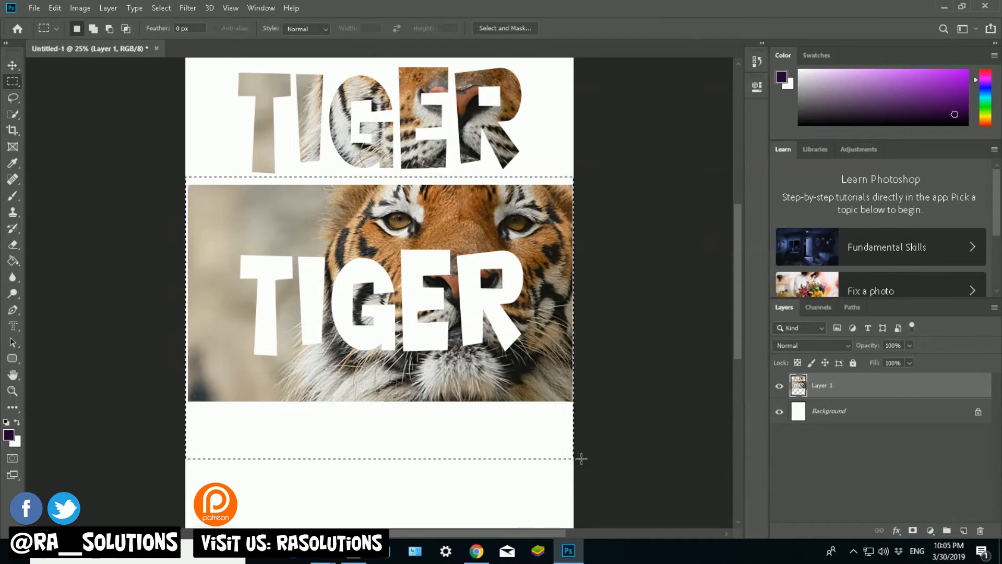
pyautogui.press('Delete')
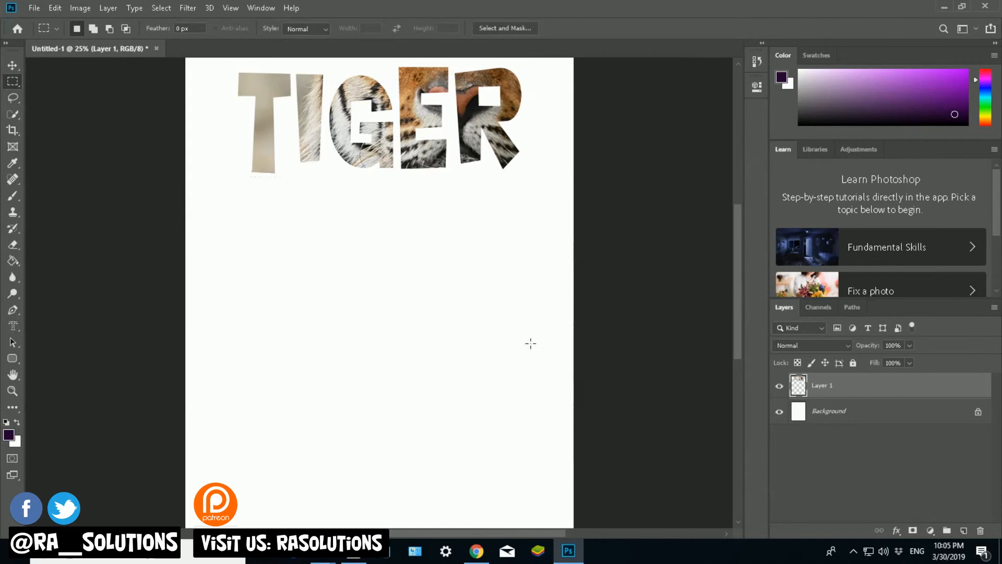
# Move the tiger-textured lettering lower on the page and enlarge it proportionally to nearly the full page width.
pyautogui.click(10, 68)
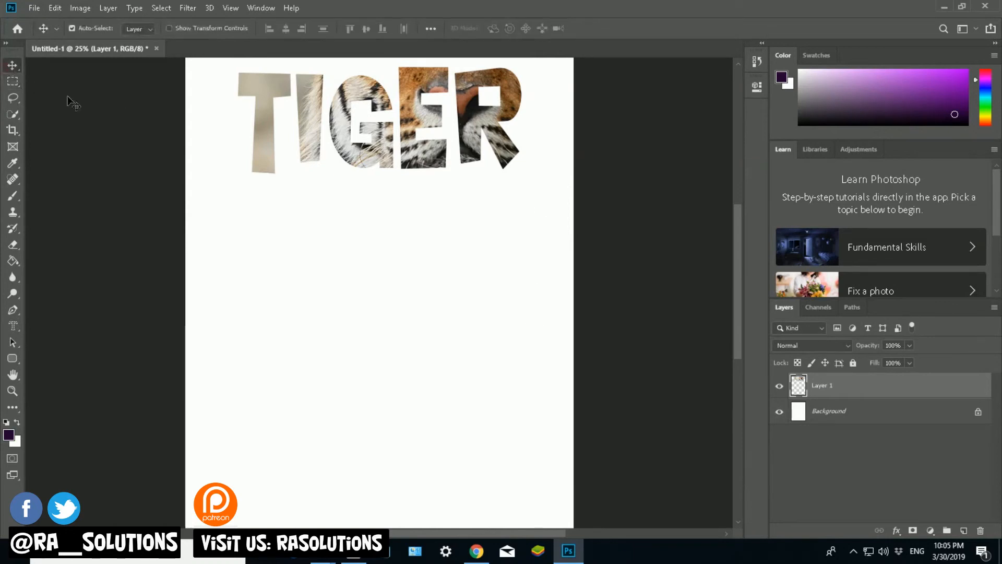
pyautogui.moveTo(259, 121); pyautogui.dragTo(262, 209)
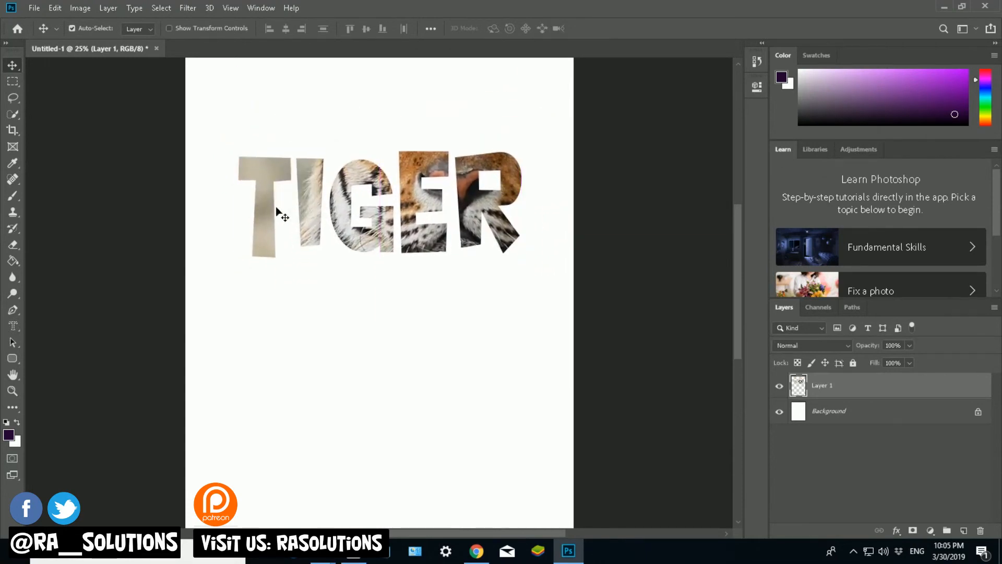
pyautogui.press('ctrl')
pyautogui.hotkey('ctrl', 't')
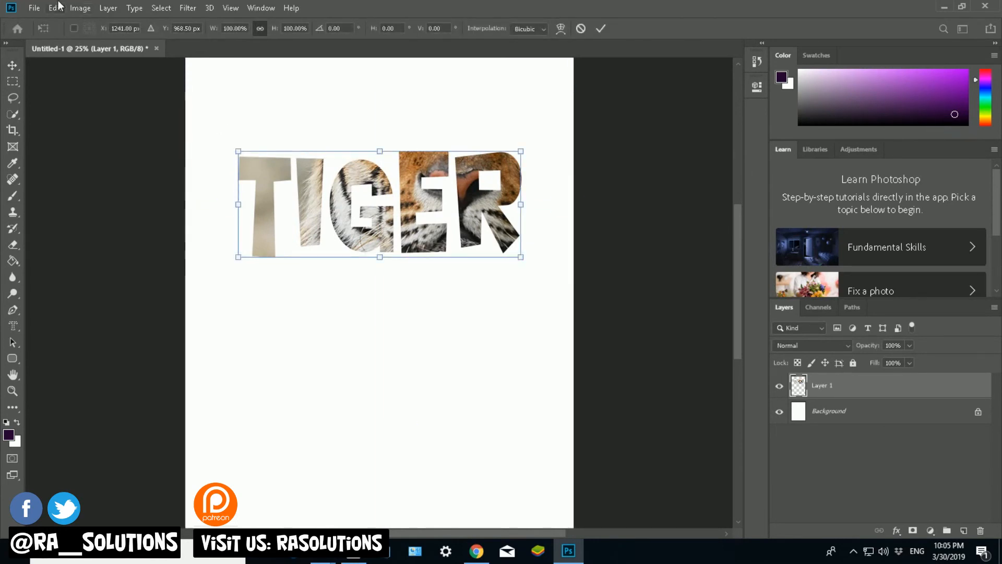
pyautogui.moveTo(521, 256); pyautogui.dragTo(561, 283)
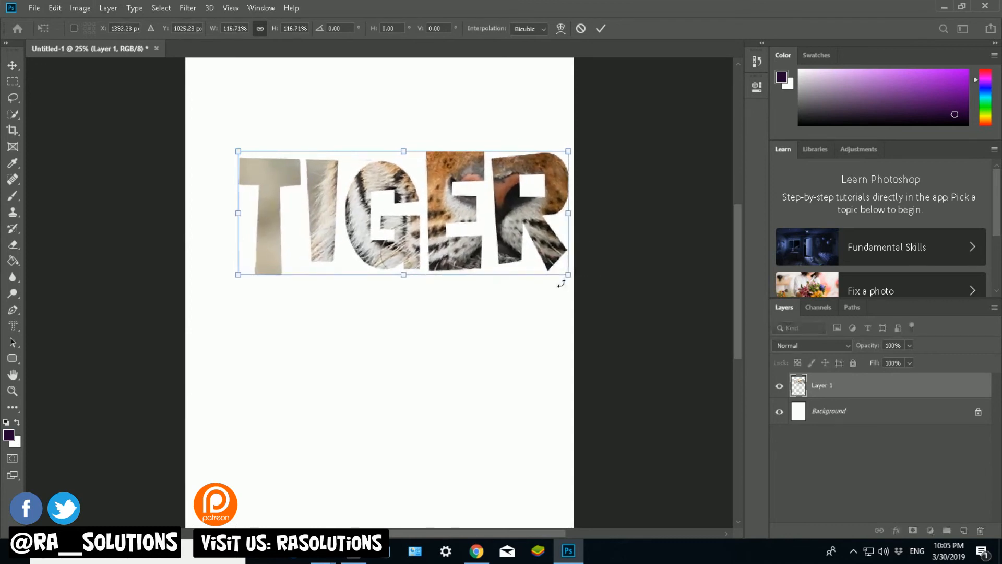
pyautogui.moveTo(235, 149); pyautogui.dragTo(190, 122)
pyautogui.press('Return')
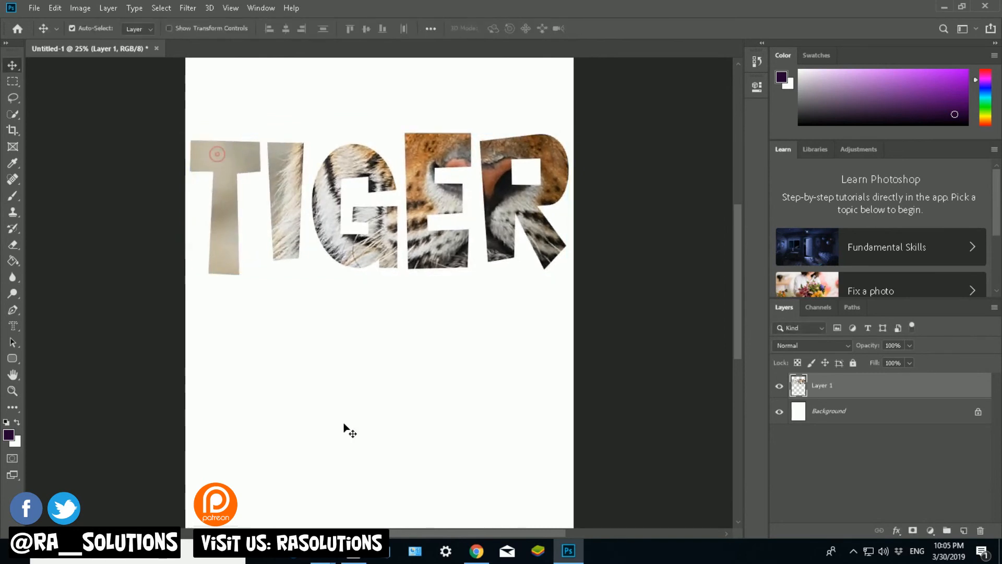